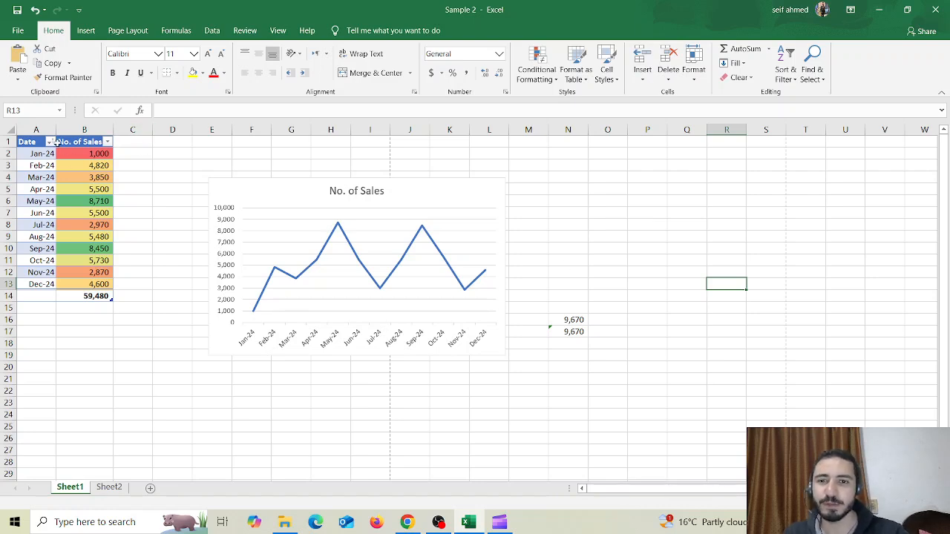
Create a PivotTable on a new worksheet from the whole Date and No. of Sales table, and add No. of Sales to the values
left_click_drag(44, 141, 97, 293)
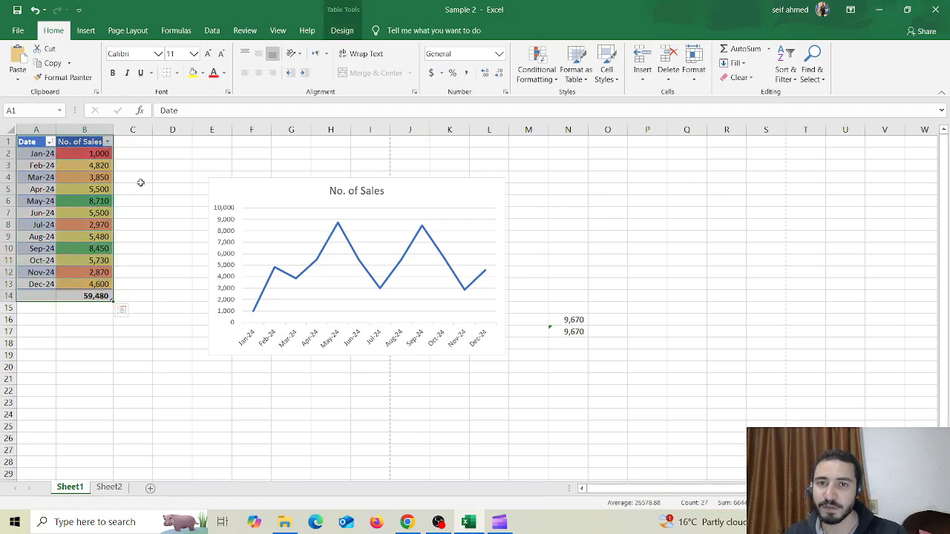
left_click(85, 30)
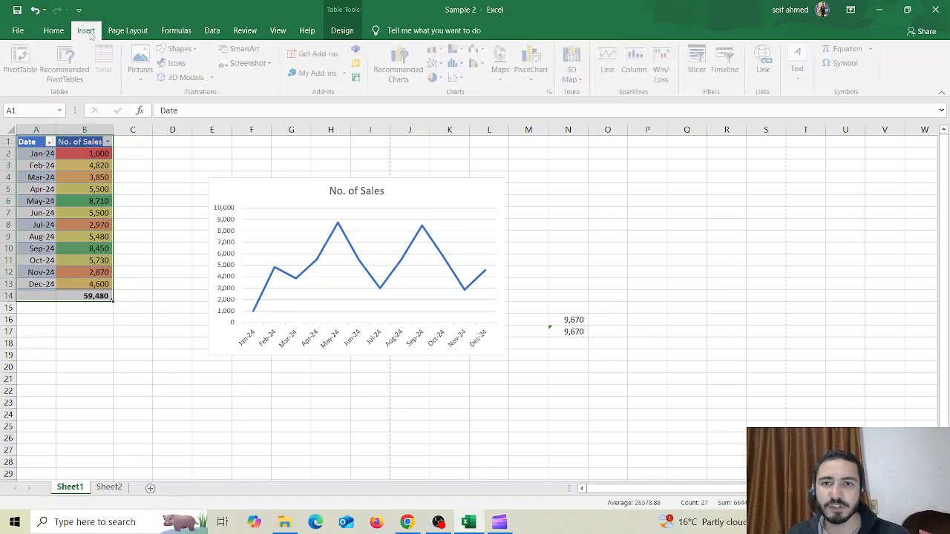
left_click(22, 59)
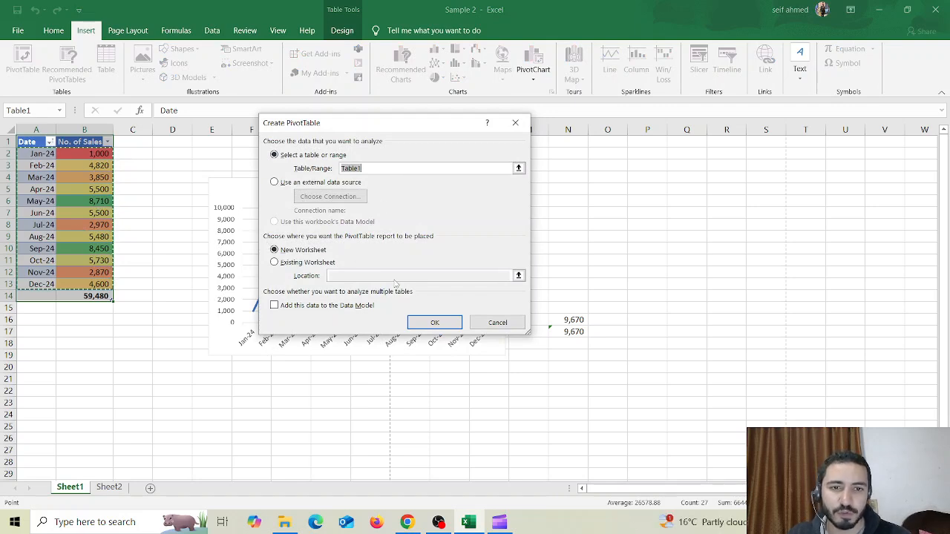
left_click(434, 322)
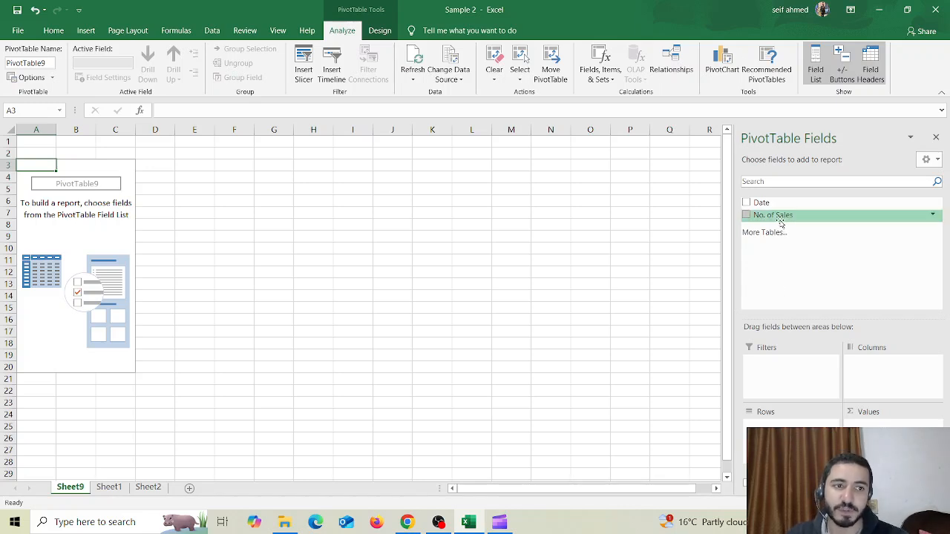
left_click_drag(780, 222, 864, 421)
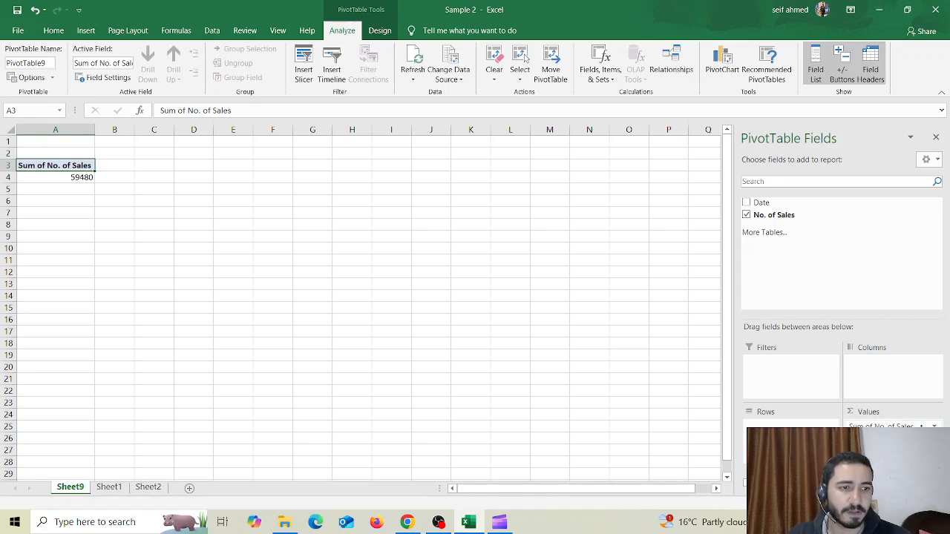
Change the PivotTable's No. of Sales value field to summarize by Average
left_click(890, 426)
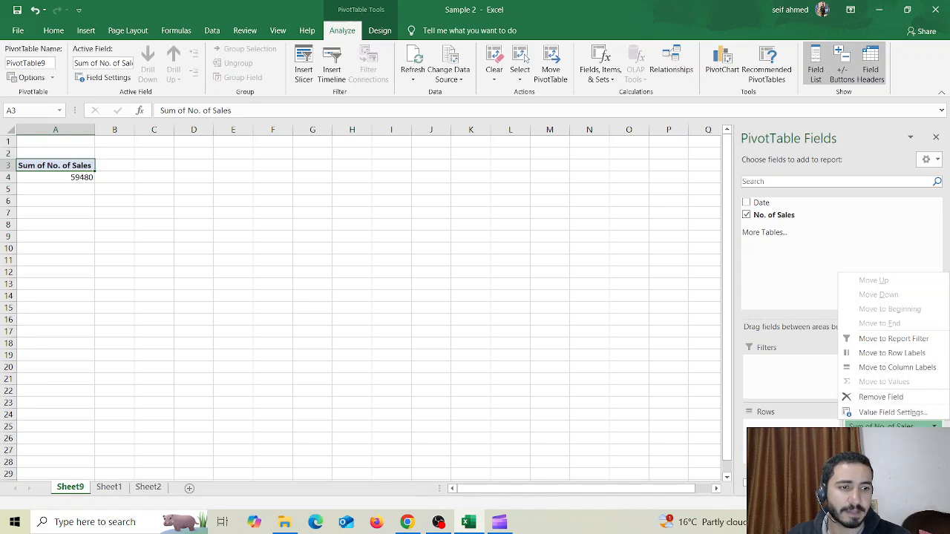
left_click(894, 413)
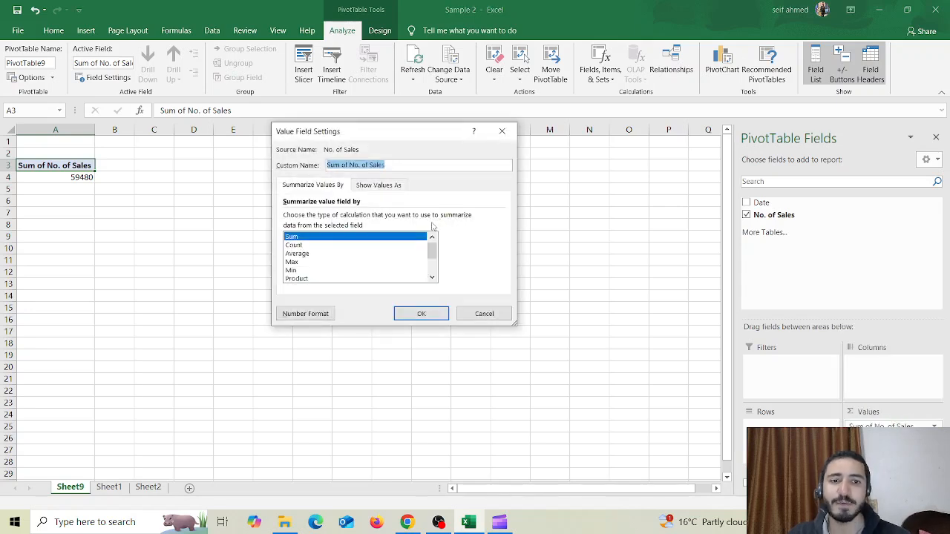
mouse_move(432, 252)
left_mouse_down()
mouse_move(431, 271)
mouse_move(426, 242)
left_mouse_up()
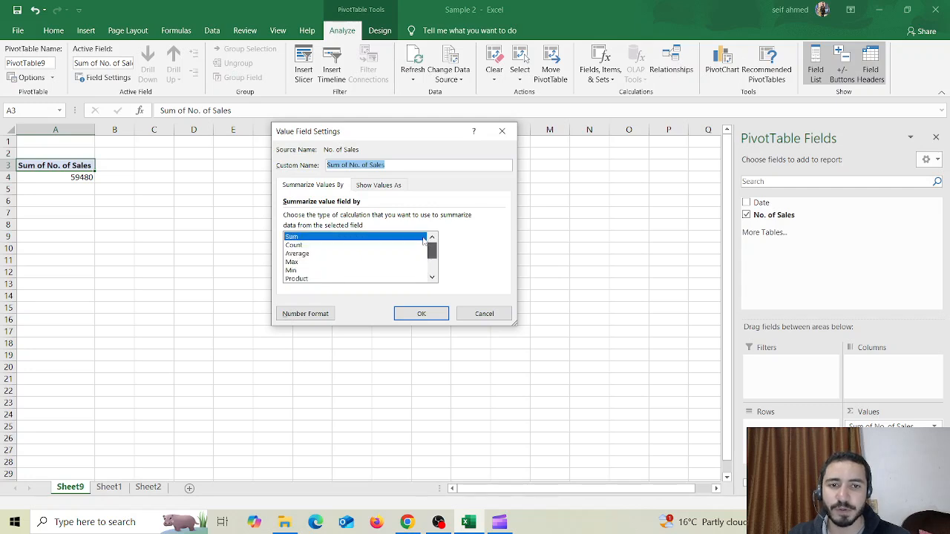
left_click(307, 254)
left_click(412, 314)
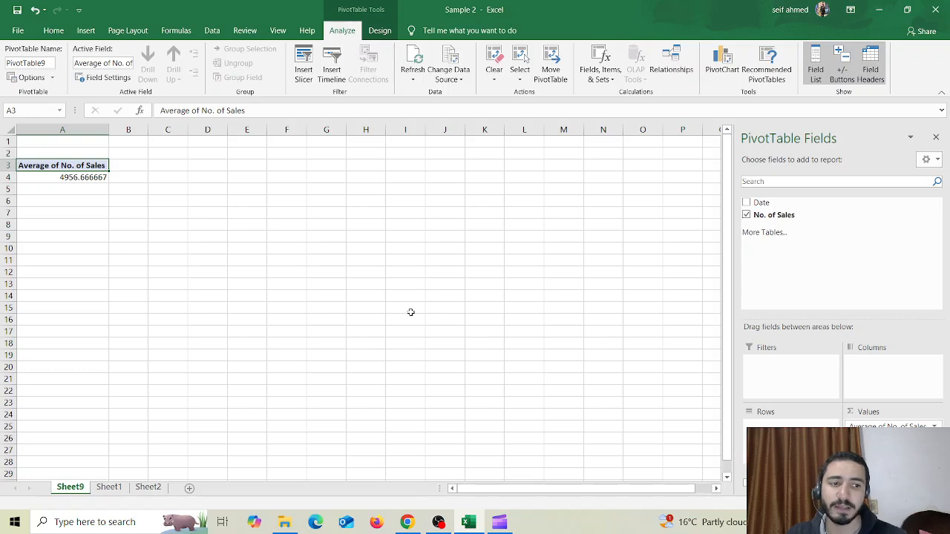
Set the No. of Sales value field back to summarize by Sum
left_click(890, 424)
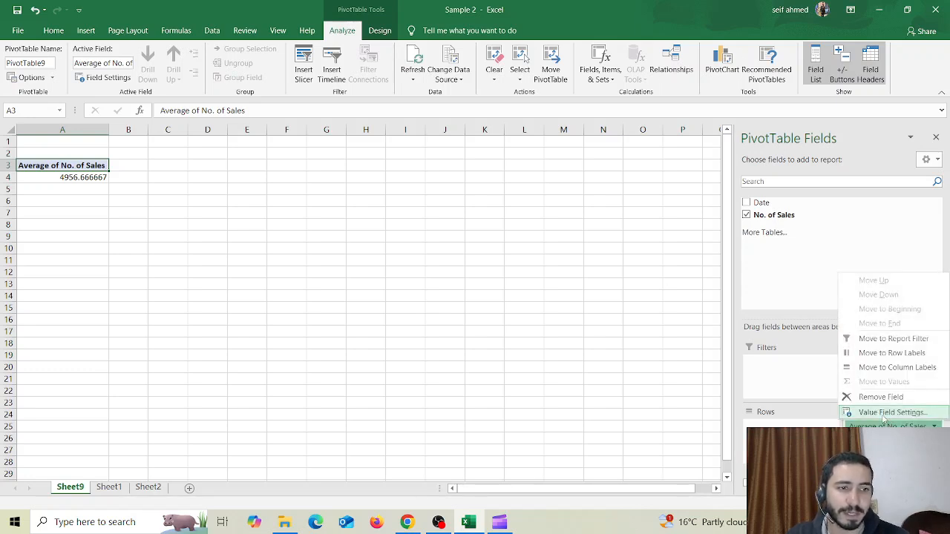
left_click(890, 413)
left_click(316, 236)
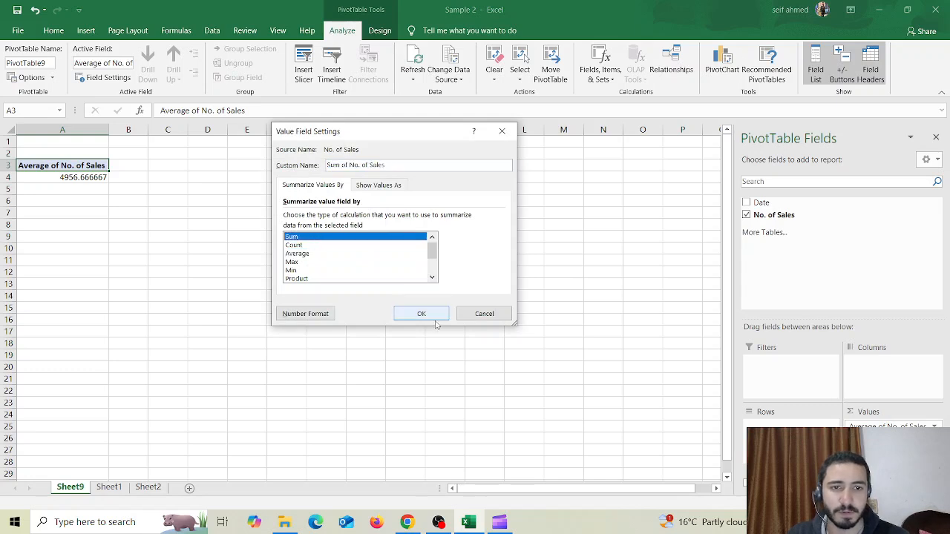
left_click(420, 313)
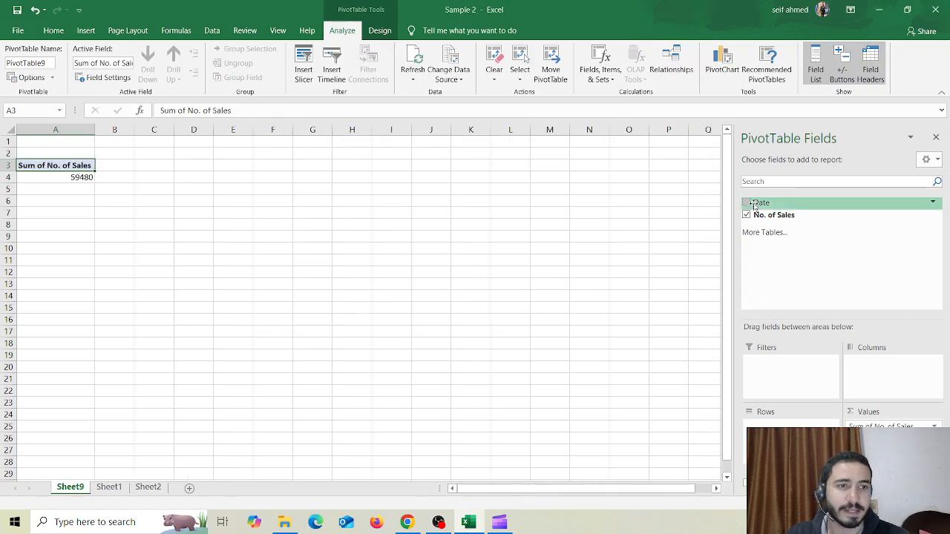
Add Date to the PivotTable rows, remove Date so only Months remains, and move Months to the columns
left_click_drag(764, 210, 774, 425)
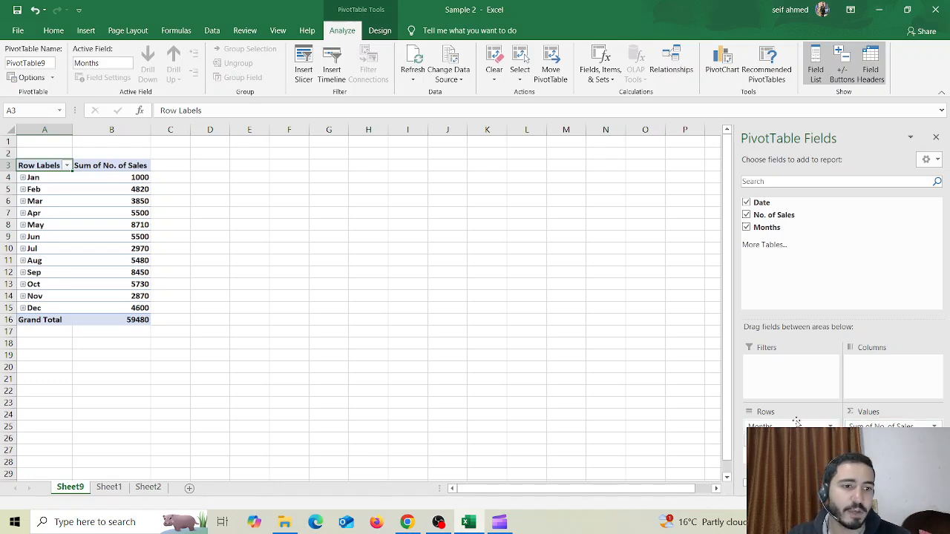
left_click(746, 202)
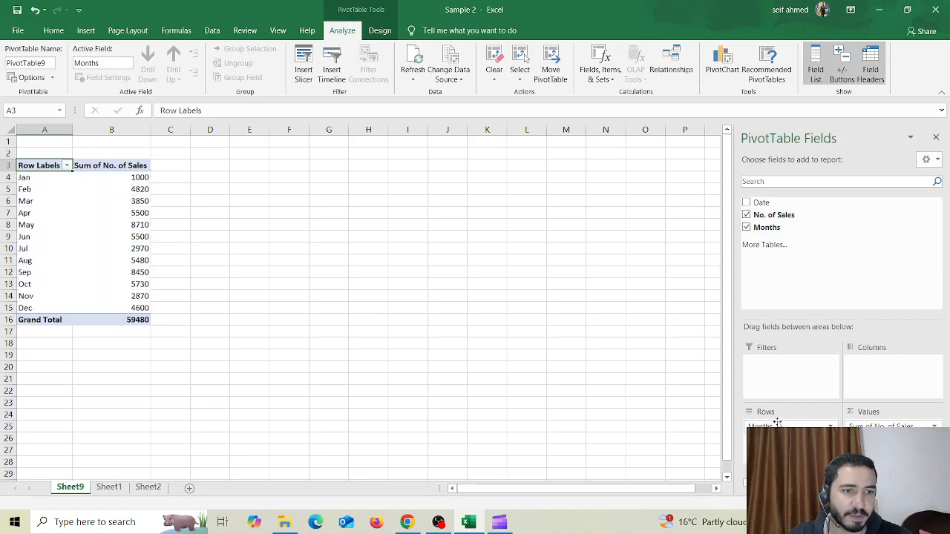
left_click_drag(776, 426, 861, 386)
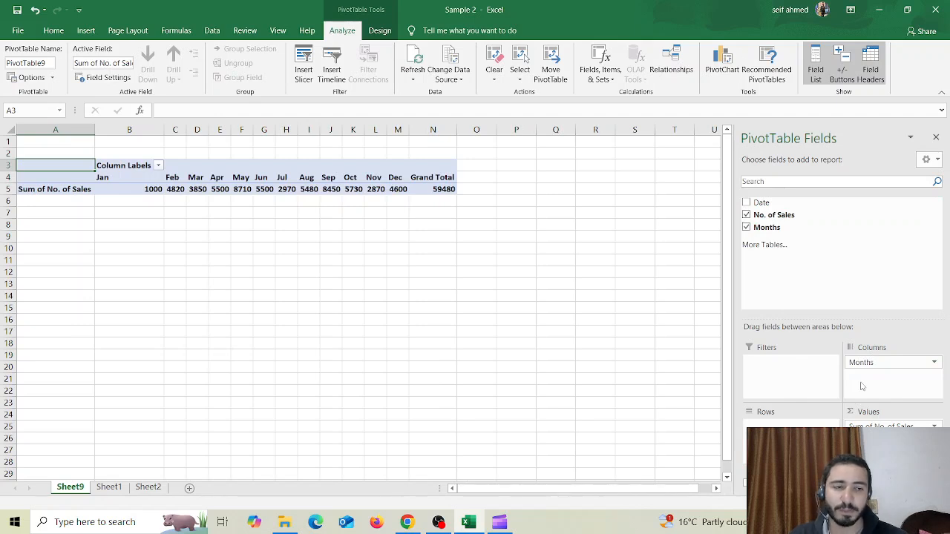
Make Months the report filter and limit it to Jan, Feb and Mar using multiple item selection
left_click_drag(865, 363, 808, 362)
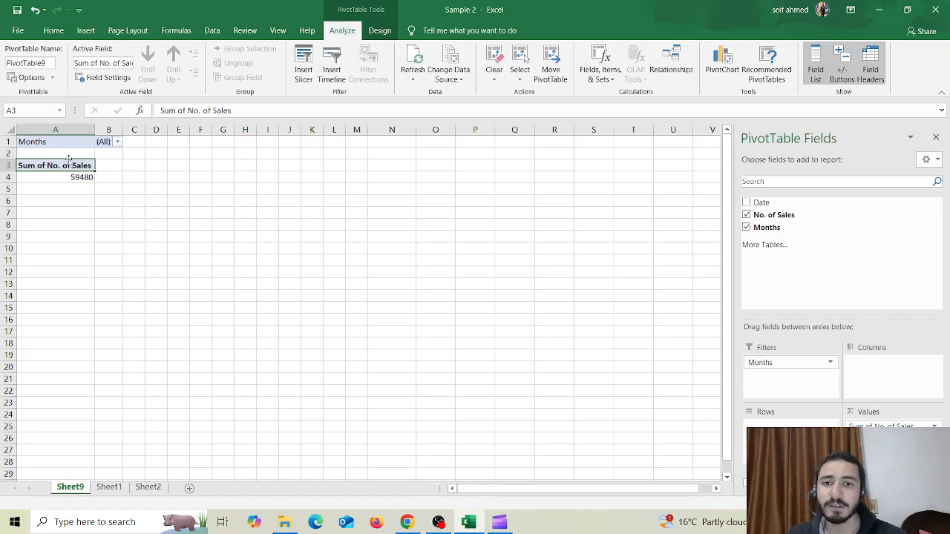
left_click(117, 142)
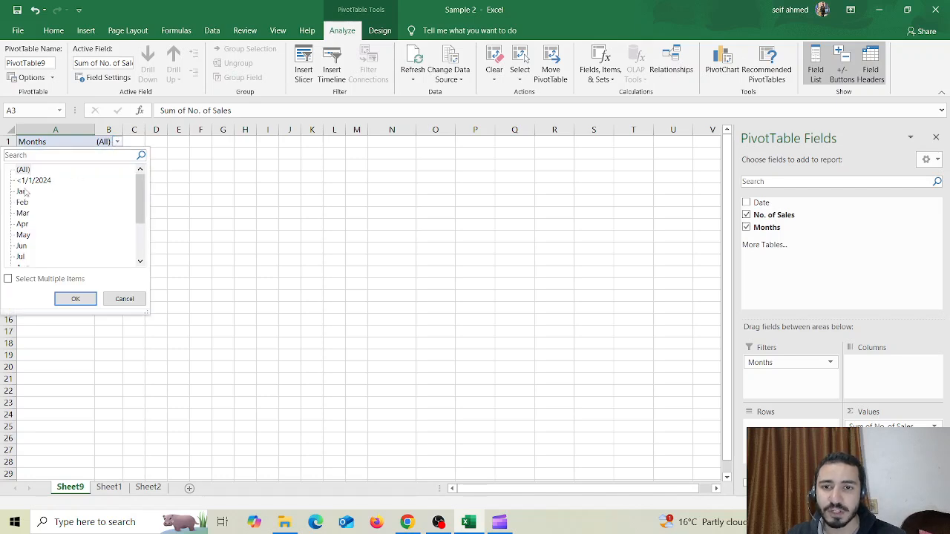
left_click(24, 280)
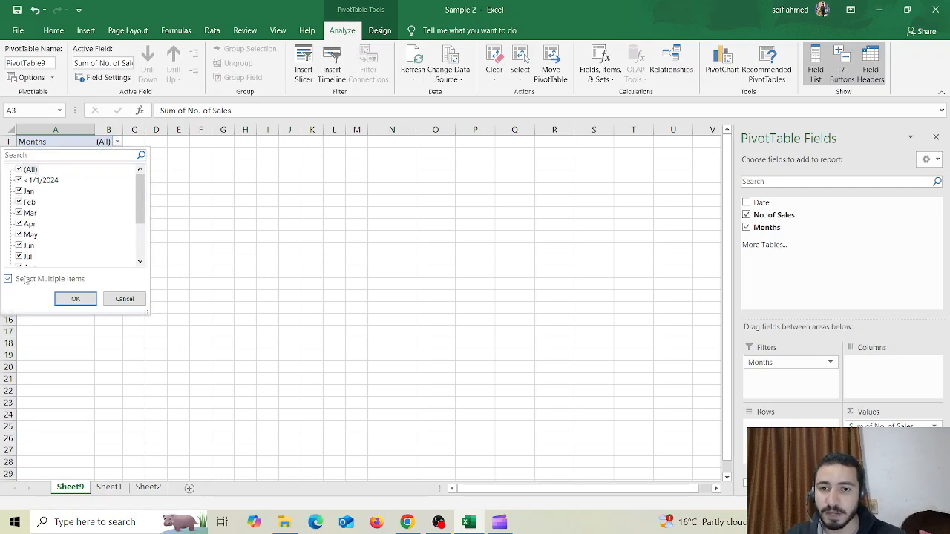
left_click(19, 170)
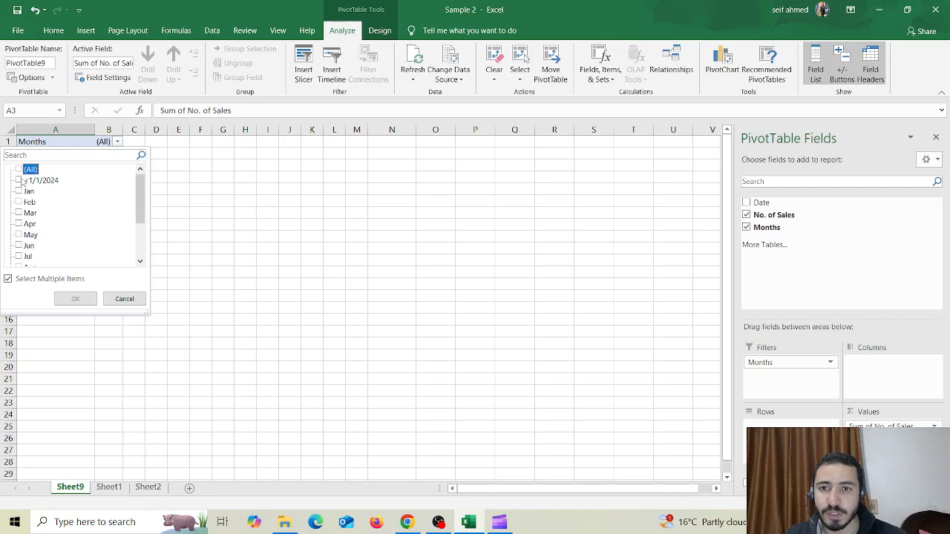
left_click(19, 192)
left_click(18, 201)
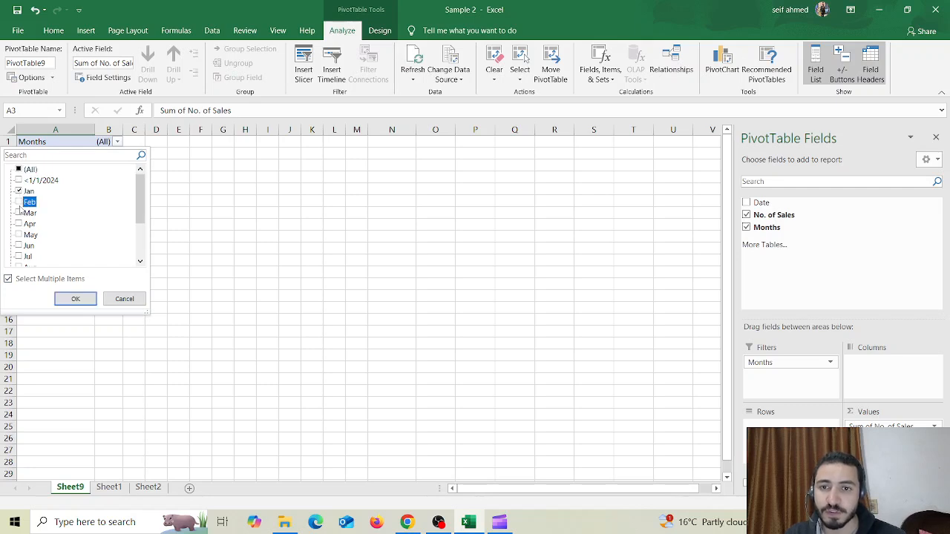
left_click(18, 213)
left_click(75, 299)
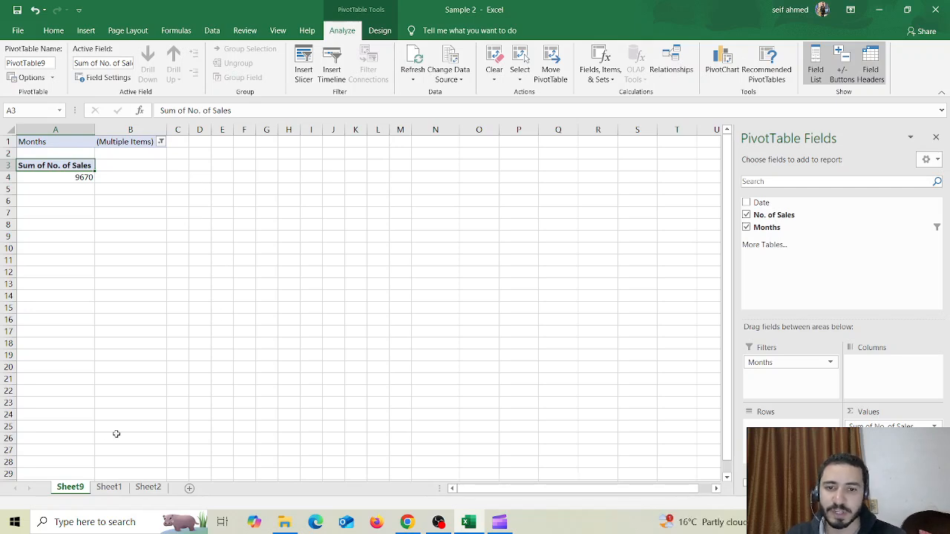
Create a PivotTable on a new worksheet from Sheet2's table of dates, clients and sales
left_click(147, 489)
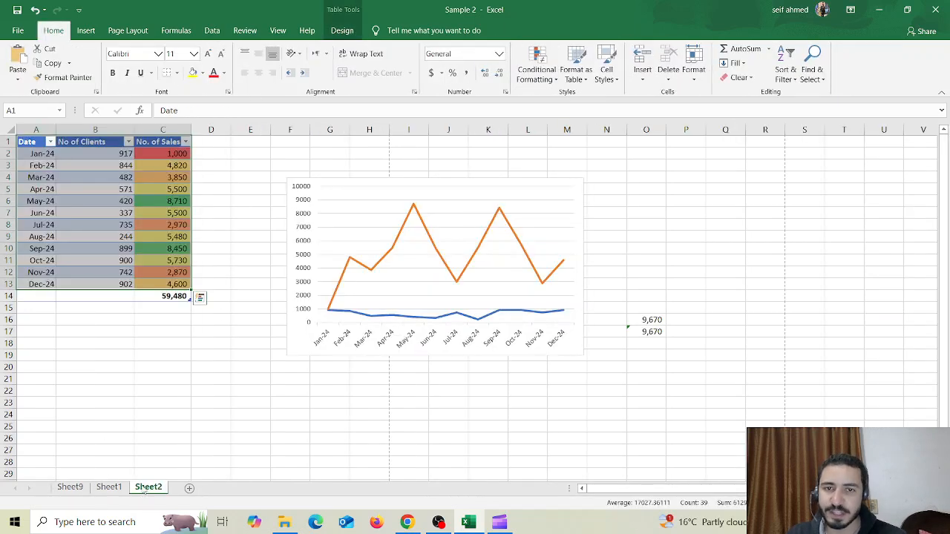
left_click(148, 392)
left_click_drag(97, 142, 107, 296)
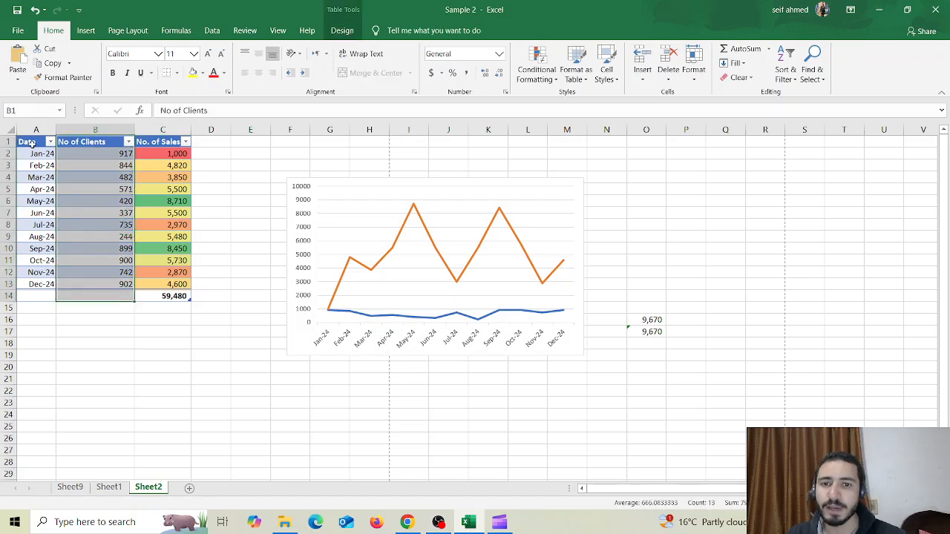
left_click_drag(32, 142, 165, 297)
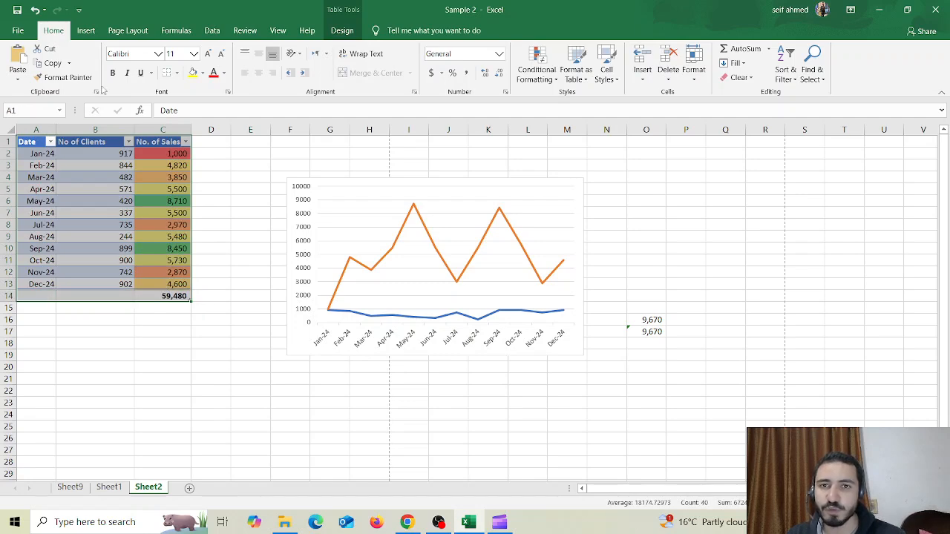
left_click(87, 34)
left_click(29, 60)
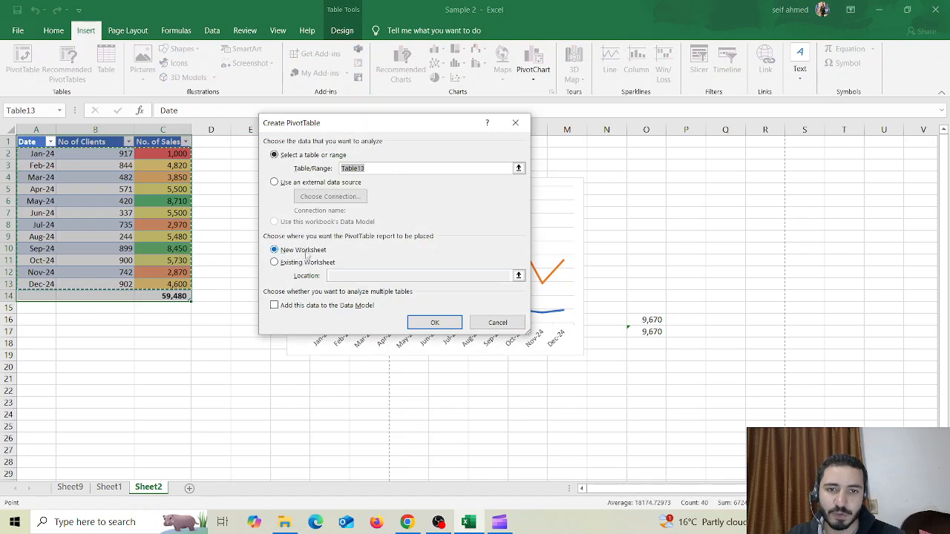
left_click(422, 319)
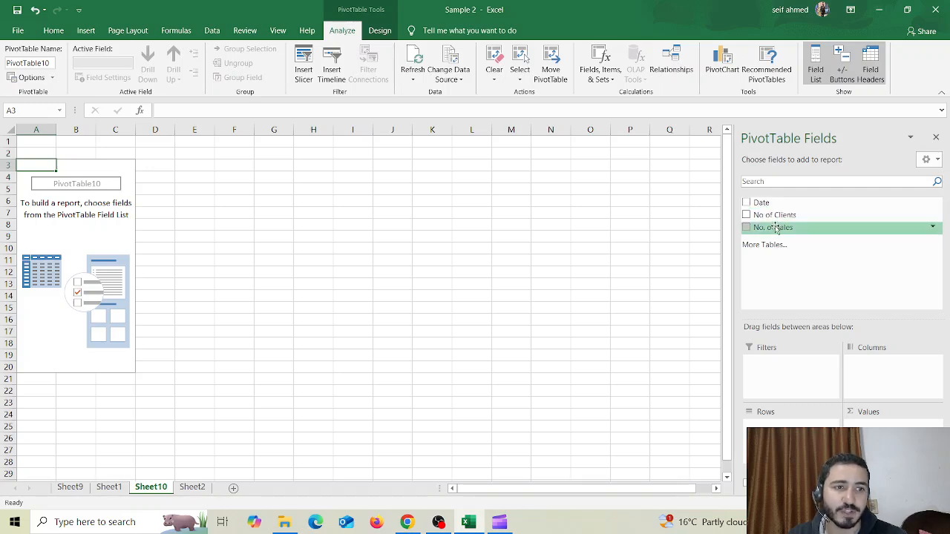
Summarize No. of Sales as values by month, adding Date to the rows and keeping only the Months field
left_click_drag(783, 227, 890, 430)
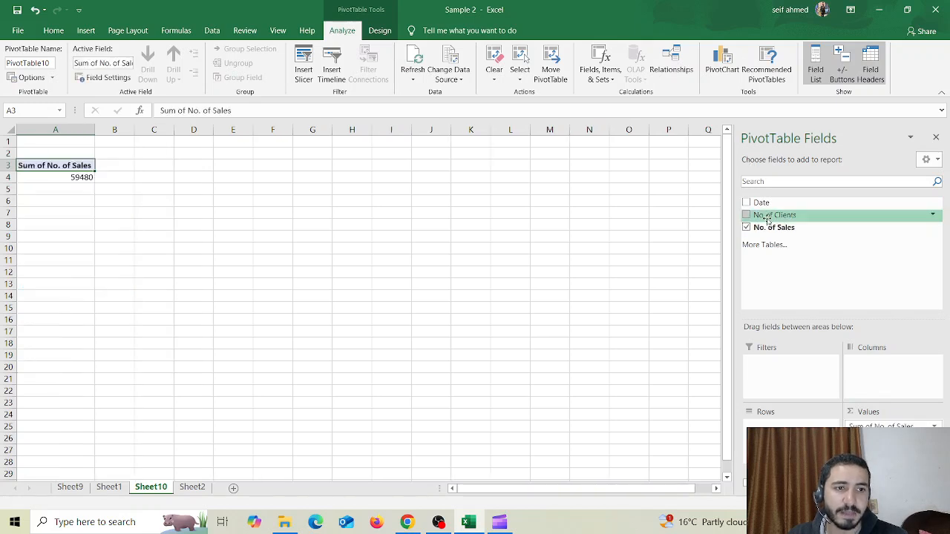
left_click_drag(761, 202, 785, 437)
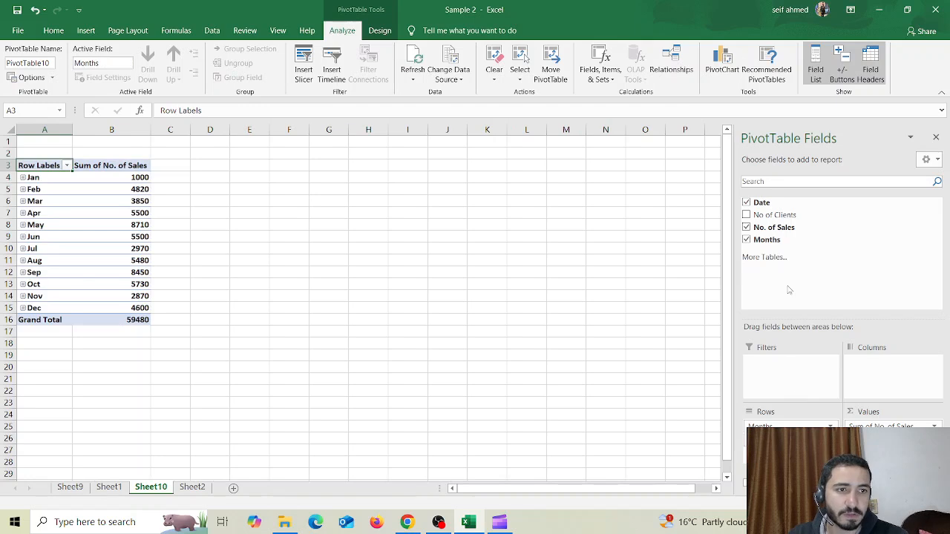
left_click(747, 202)
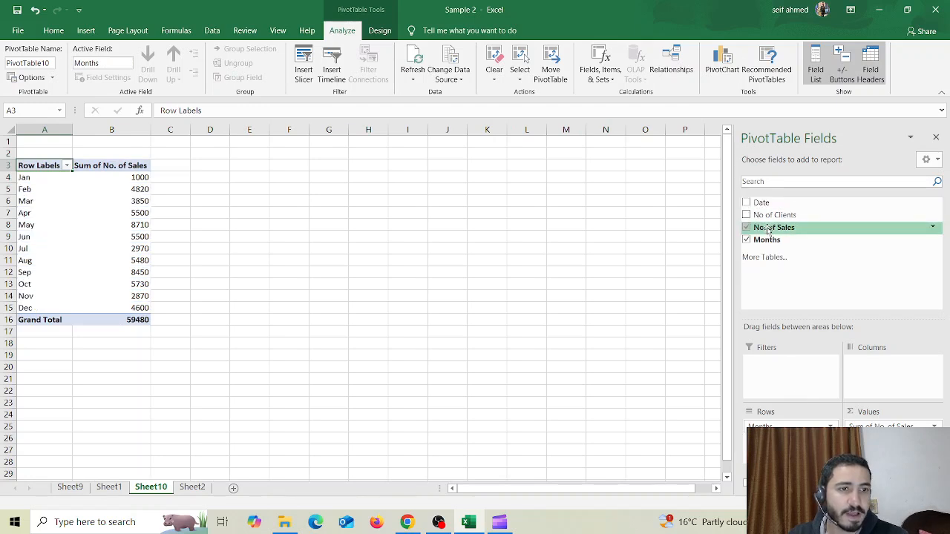
Try No of Clients as a column field, then as a row field below and above Months
left_click_drag(773, 214, 877, 390)
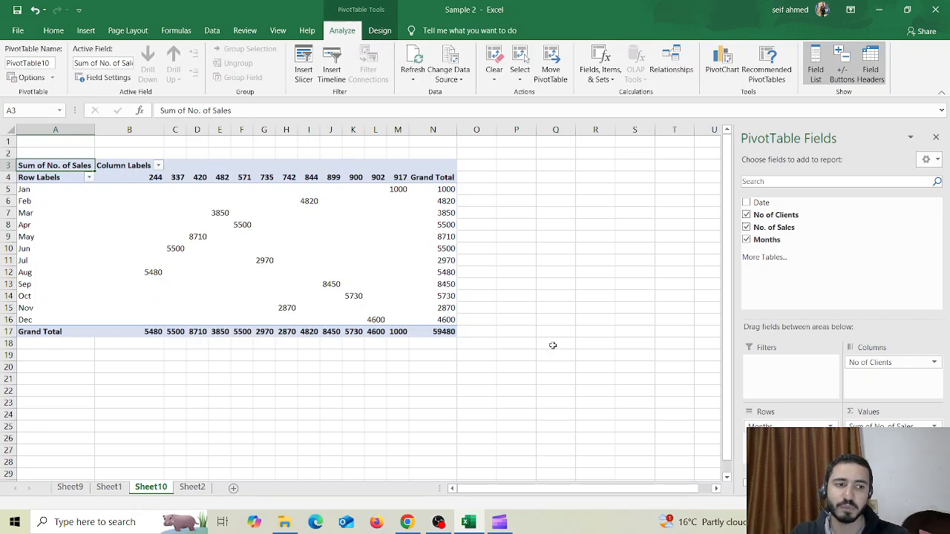
left_click_drag(875, 364, 816, 434)
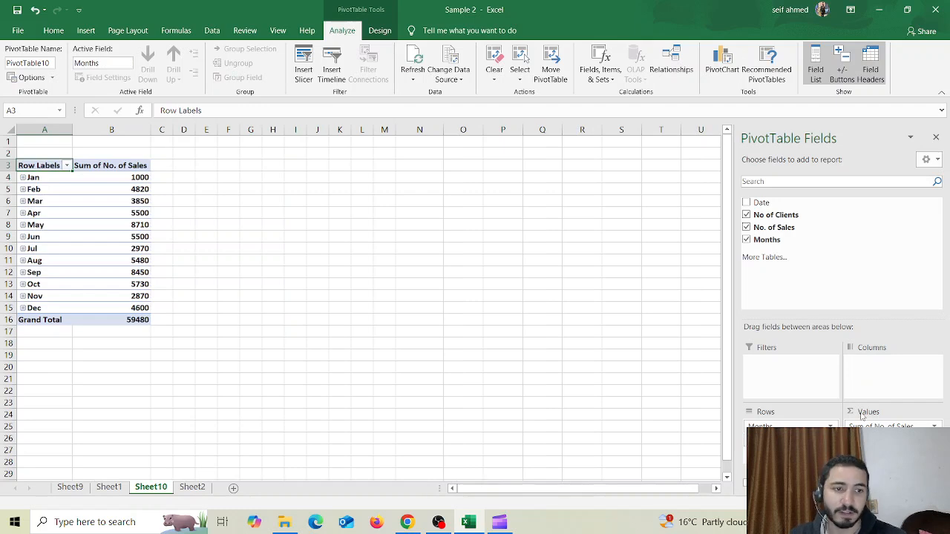
left_click_drag(772, 440, 770, 420)
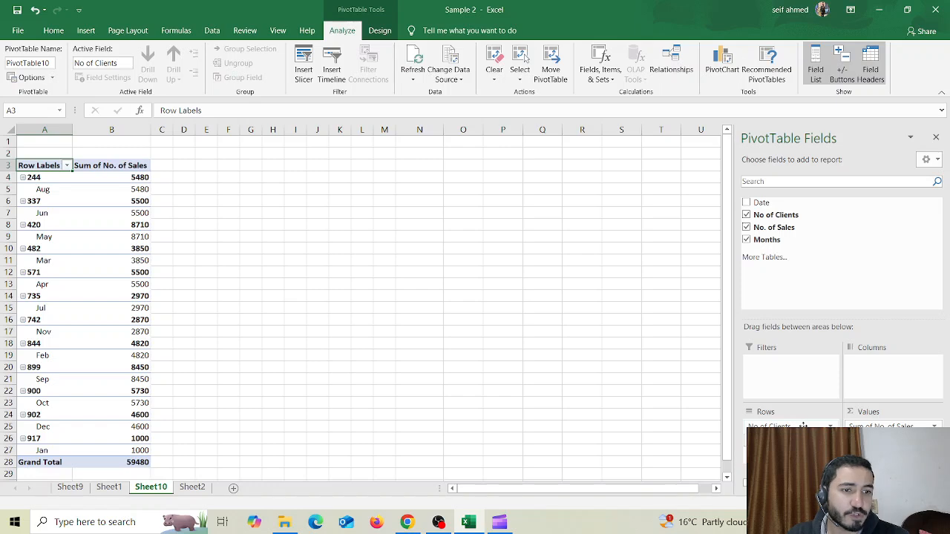
Move No of Clients from the rows to the values alongside the sales sum, and deselect the PivotTable
left_click_drag(789, 428, 891, 446)
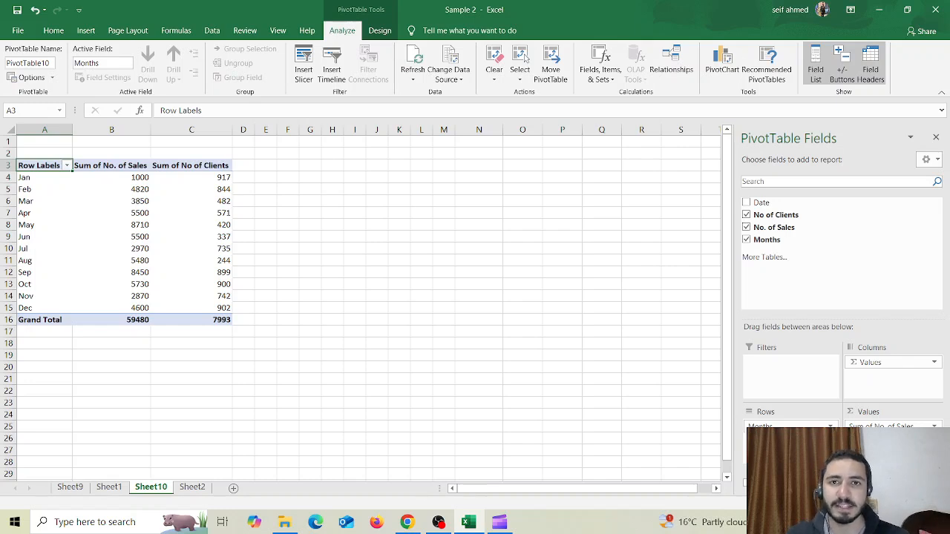
left_click(318, 343)
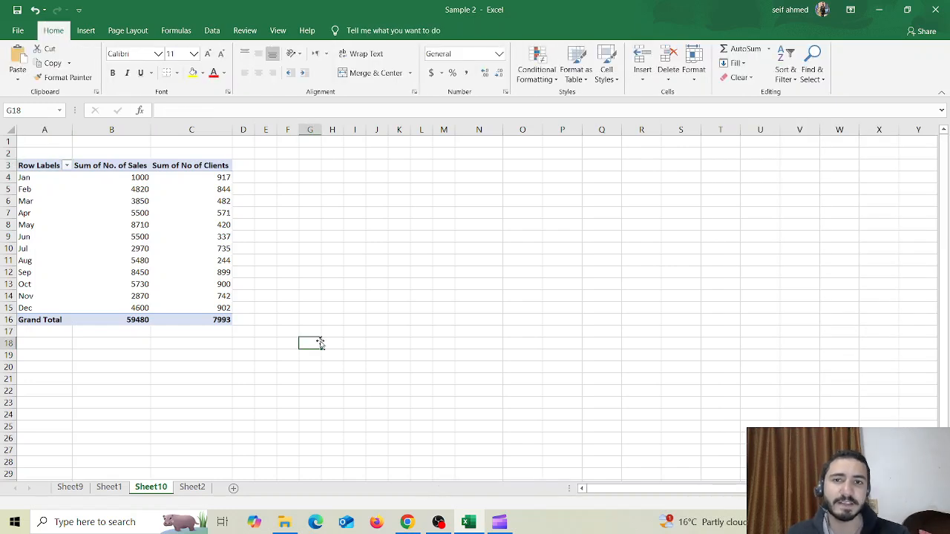